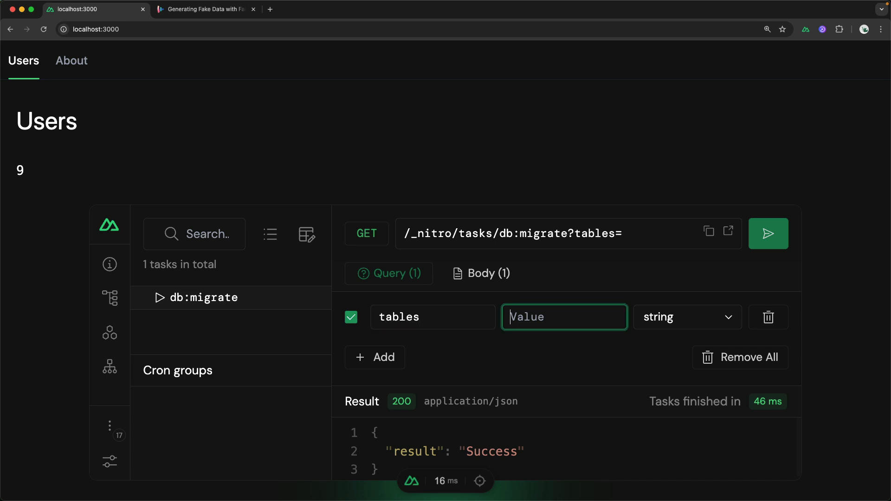
text(users,pos)
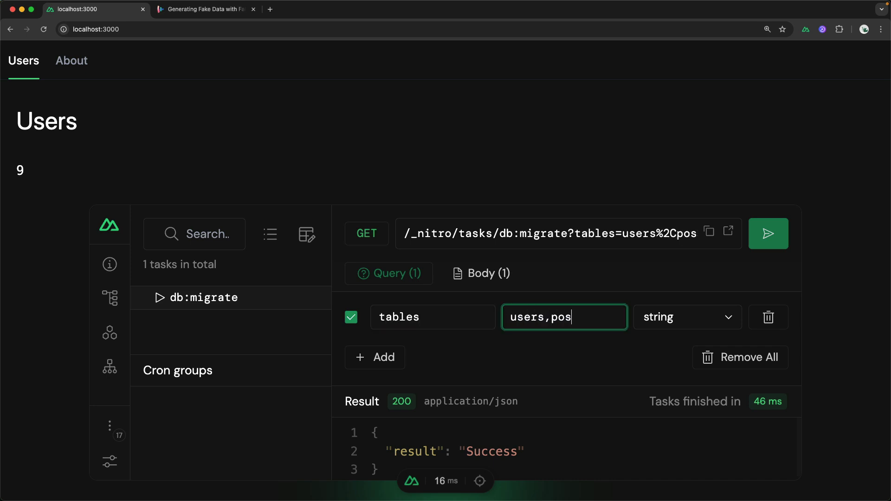
text(ts)
Send the db:migrate task again with the tables parameter set to users,posts
click(758, 241)
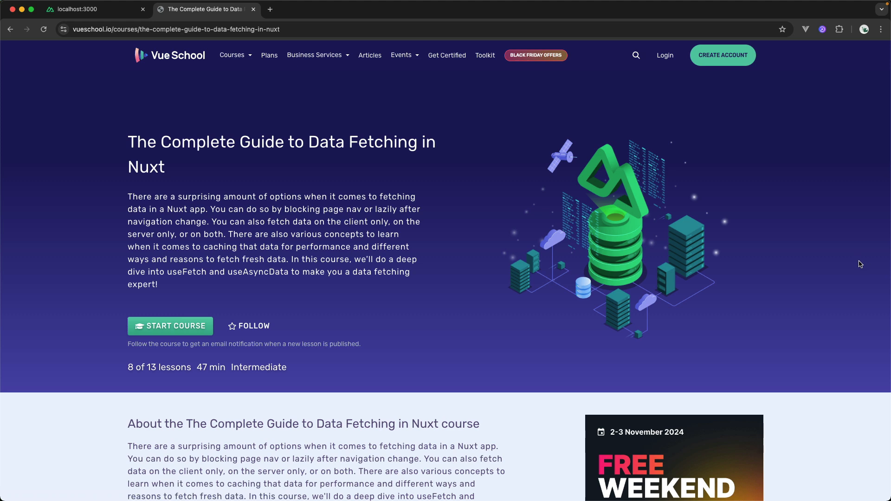
scroll(861, 264, down, 2)
scroll(861, 264, down, 3)
scroll(861, 264, down, 1)
scroll(861, 264, down, 3)
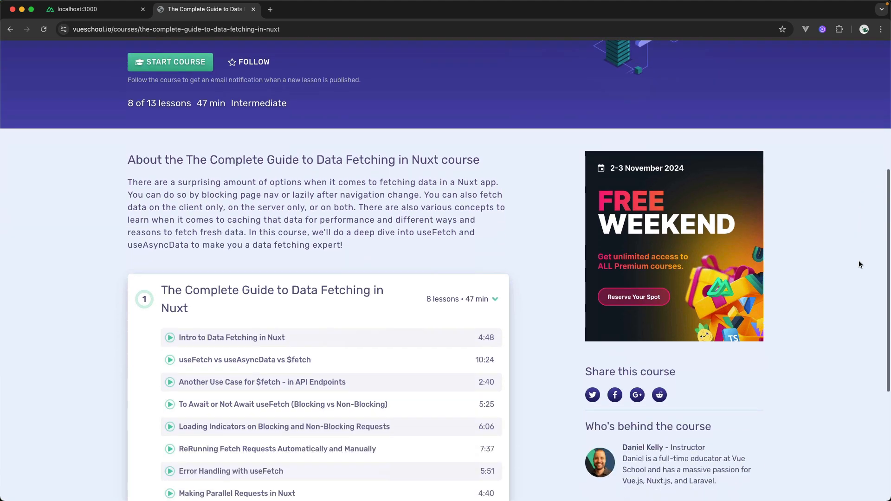
scroll(860, 264, down, 3)
scroll(861, 264, down, 3)
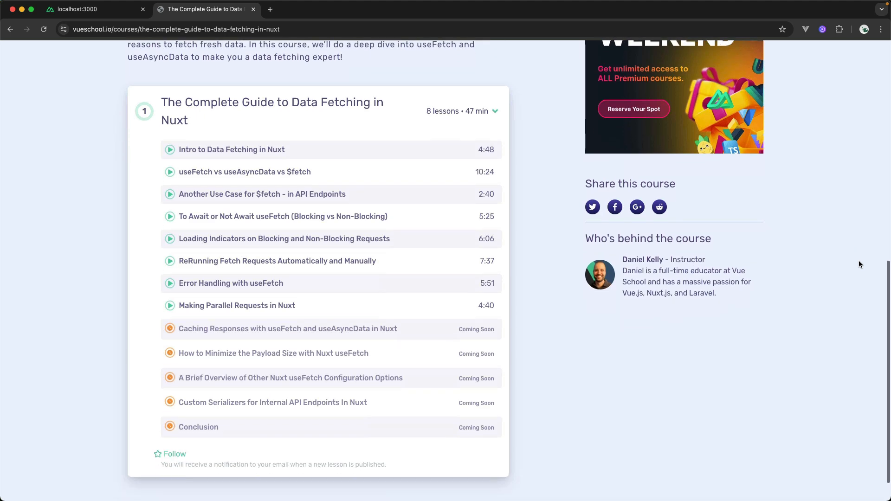
scroll(860, 264, down, 1)
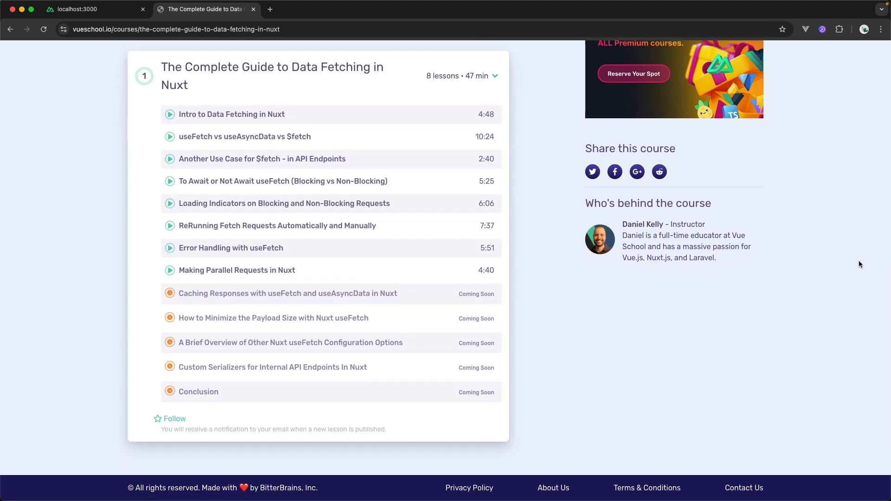
scroll(860, 264, up, 2)
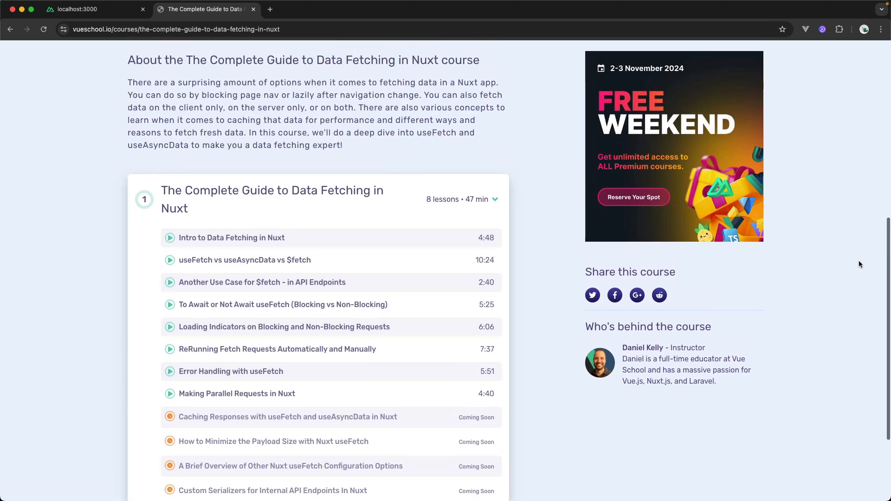
scroll(860, 264, up, 2)
scroll(859, 264, up, 5)
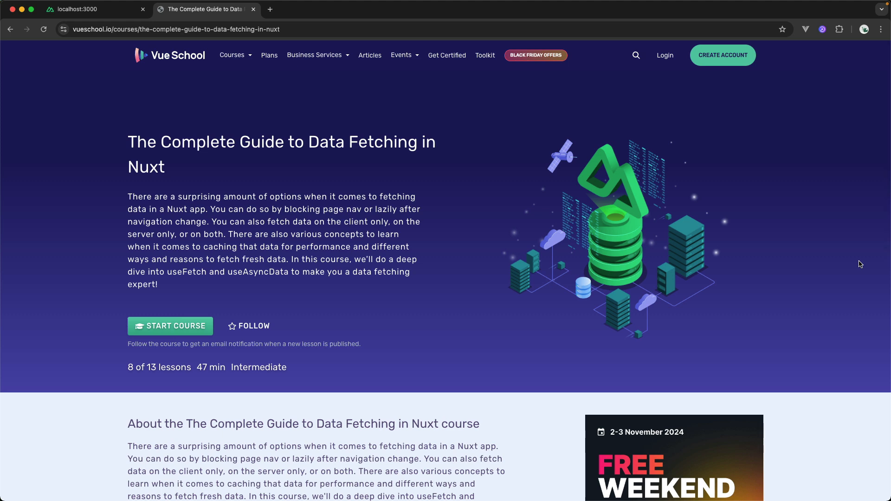
Close the Vue School course tab to return to the local Users page showing a count of 9
key(super+w)
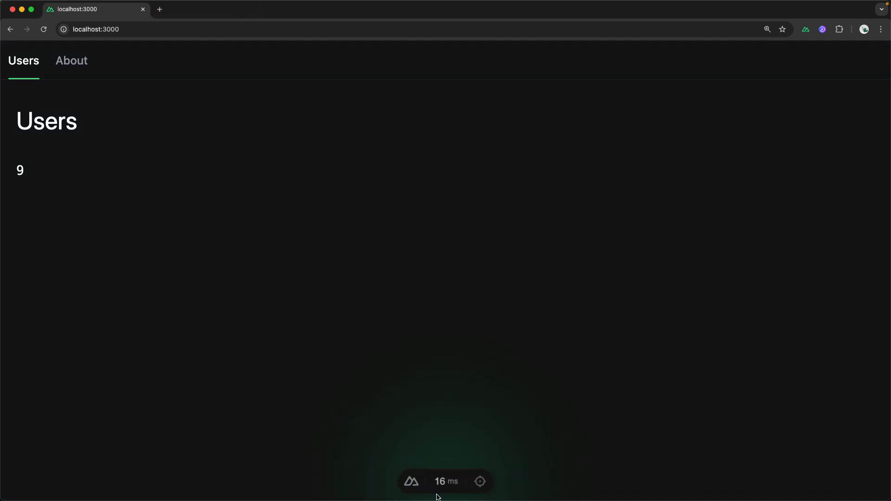
Reach the Server Tasks panel through the DevTools pill and the more-tabs flyout
click(412, 482)
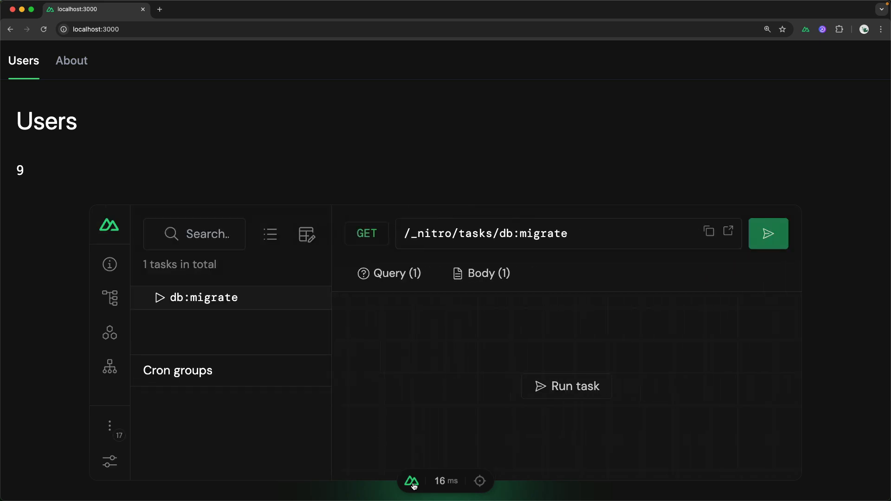
click(116, 431)
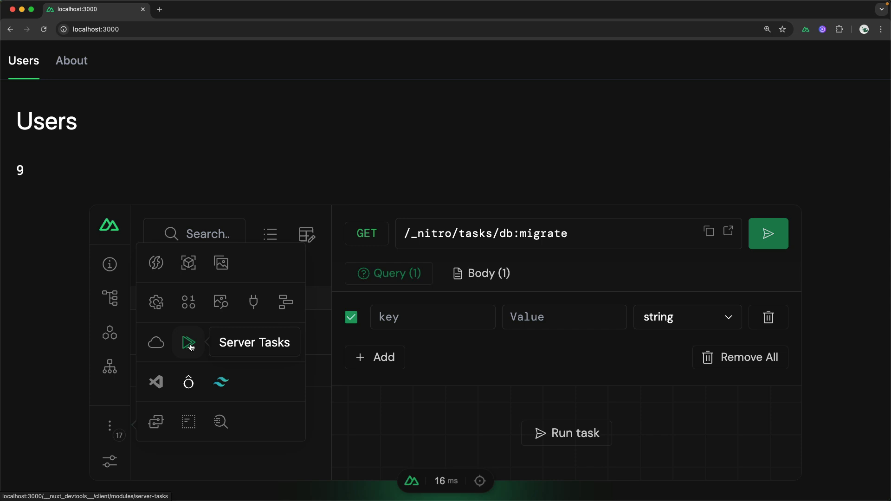
click(190, 346)
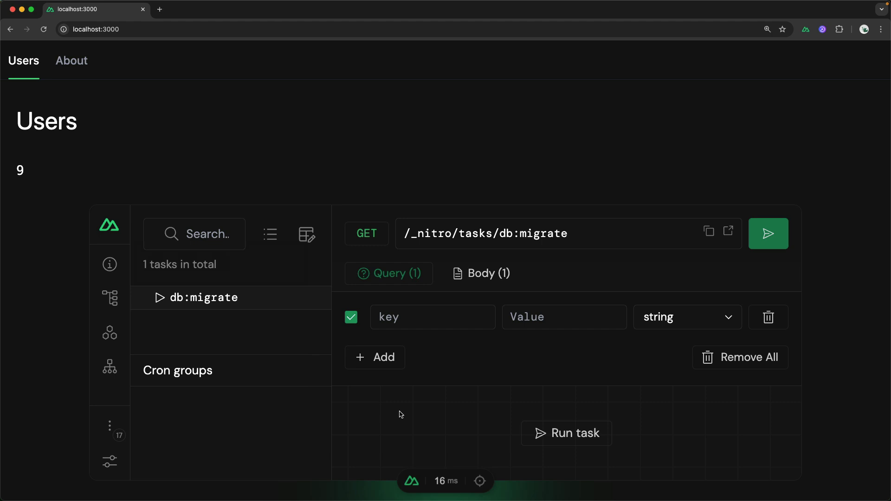
Run the db:migrate task for a 200 Success result, then return to Server Tasks
click(428, 318)
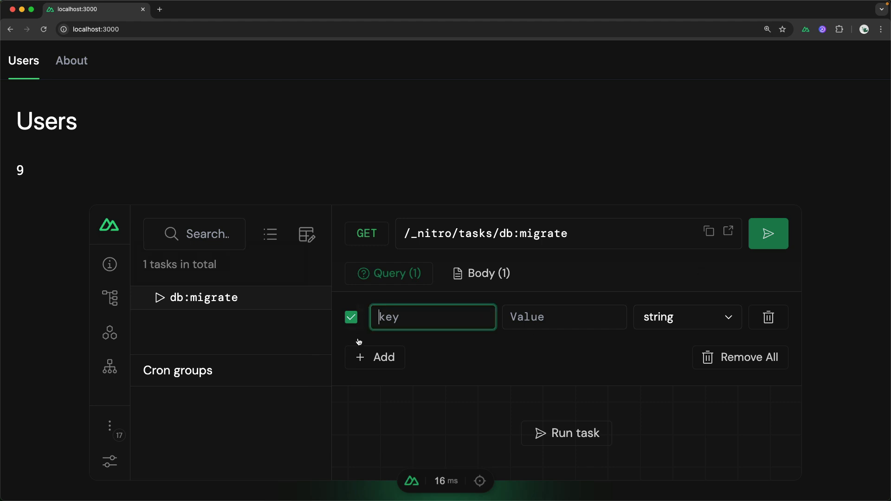
click(768, 237)
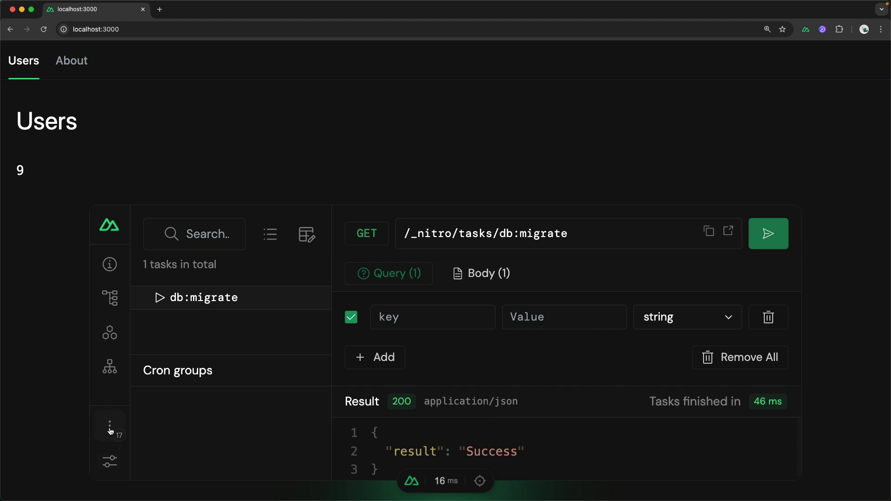
click(109, 429)
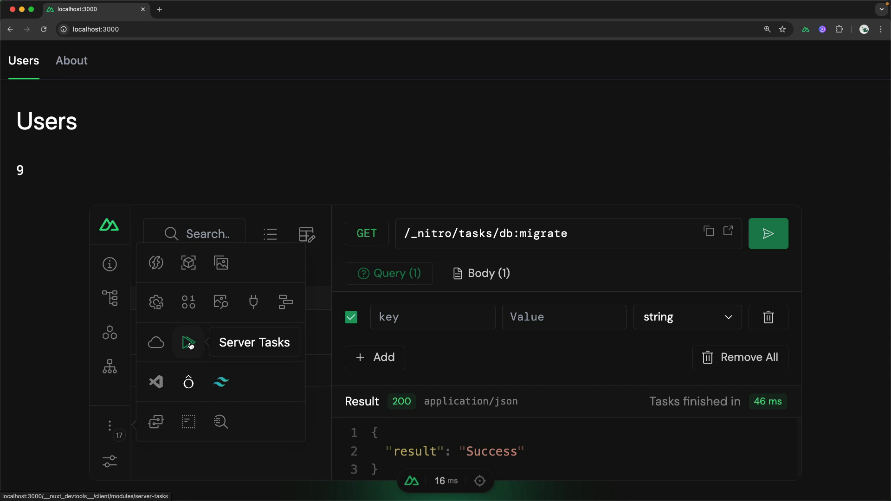
click(188, 342)
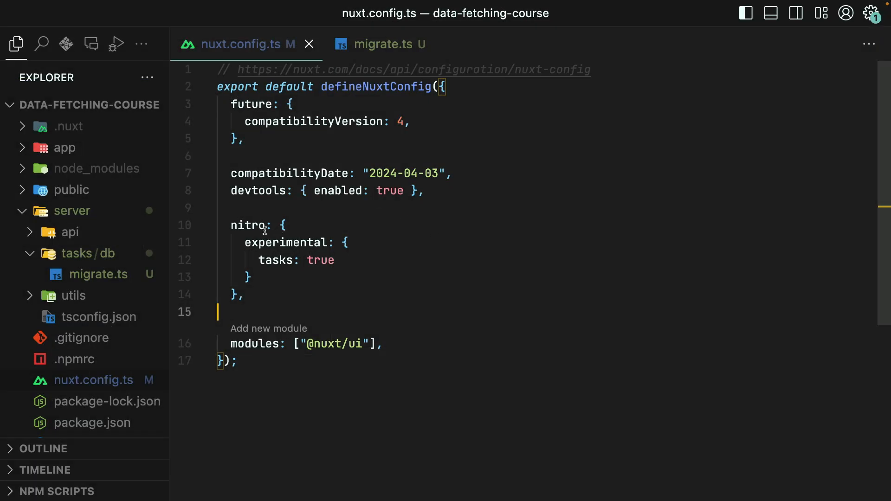
Highlight the nitro experimental block in nuxt.config.ts, emphasising tasks: true on line 12
drag(232, 225, 284, 294)
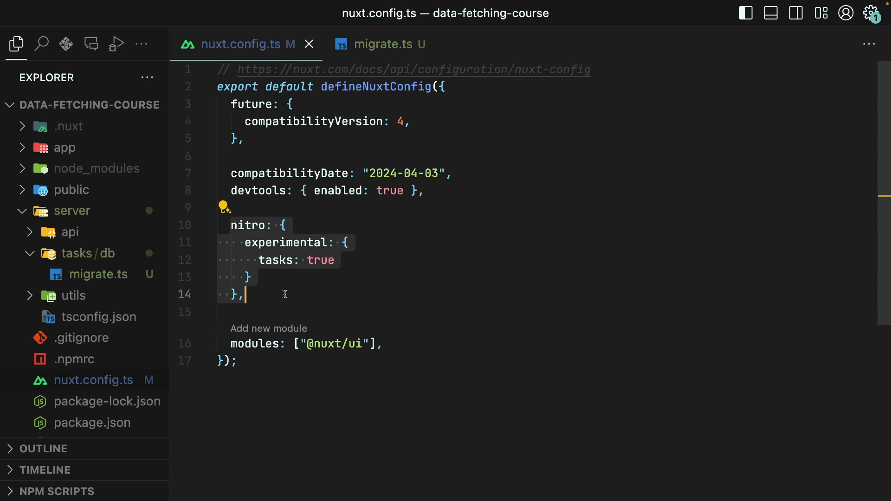
click(296, 260)
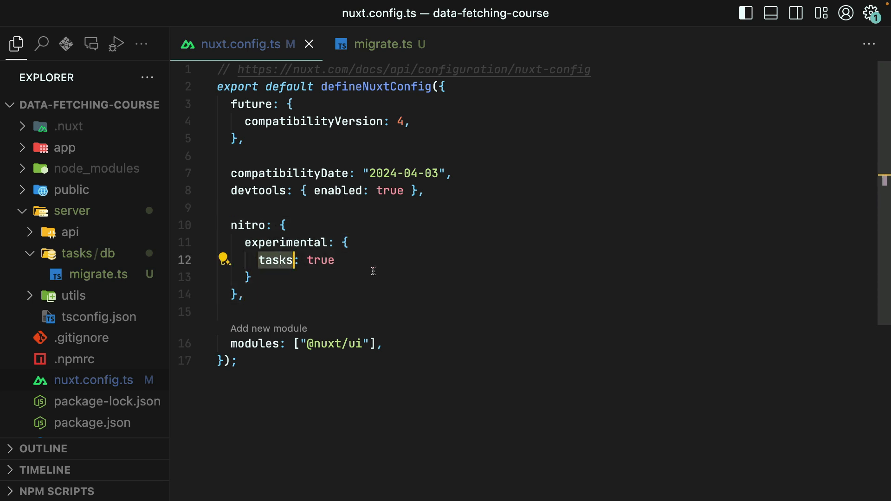
key(End)
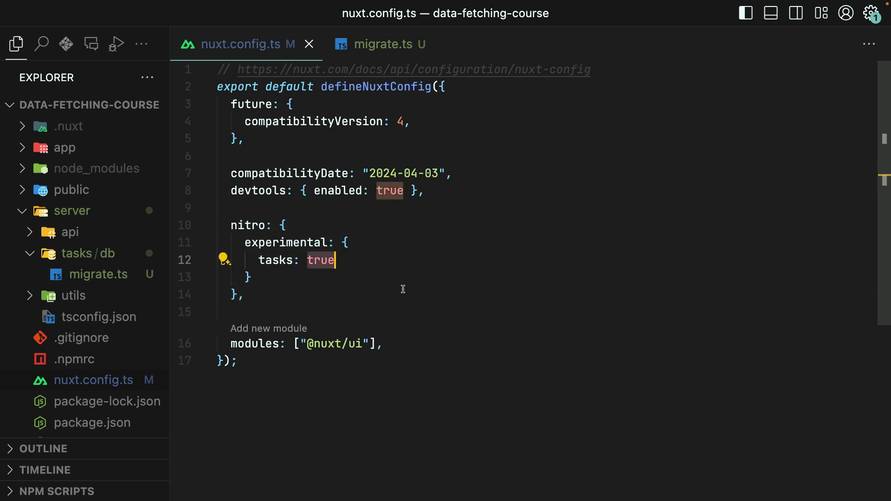
Expand the server/tasks/db folders in Explorer to reveal migrate.ts
click(72, 212)
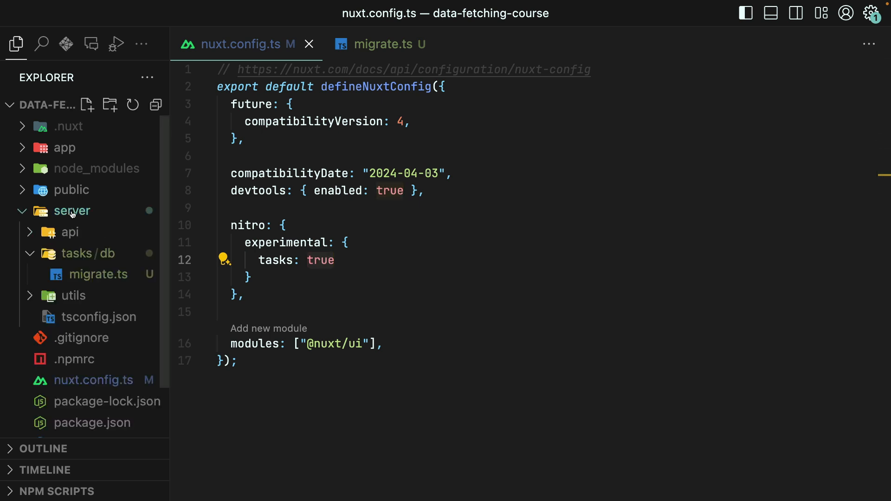
click(80, 255)
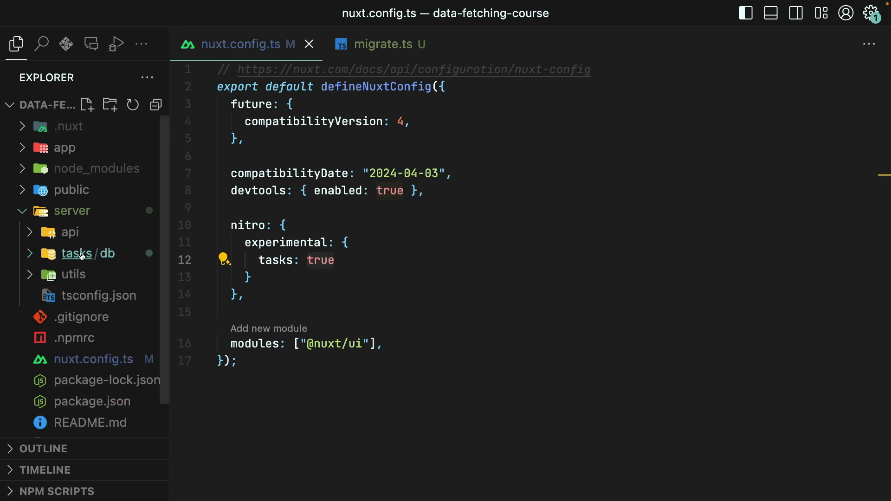
click(82, 256)
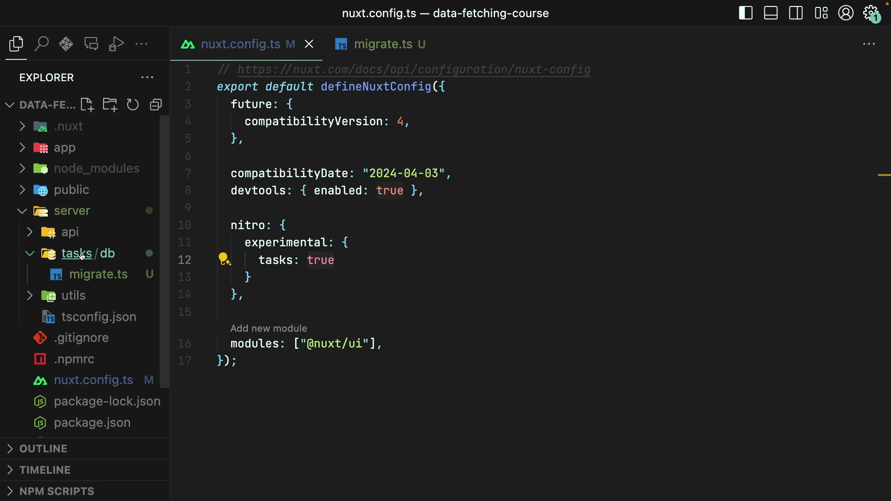
click(111, 256)
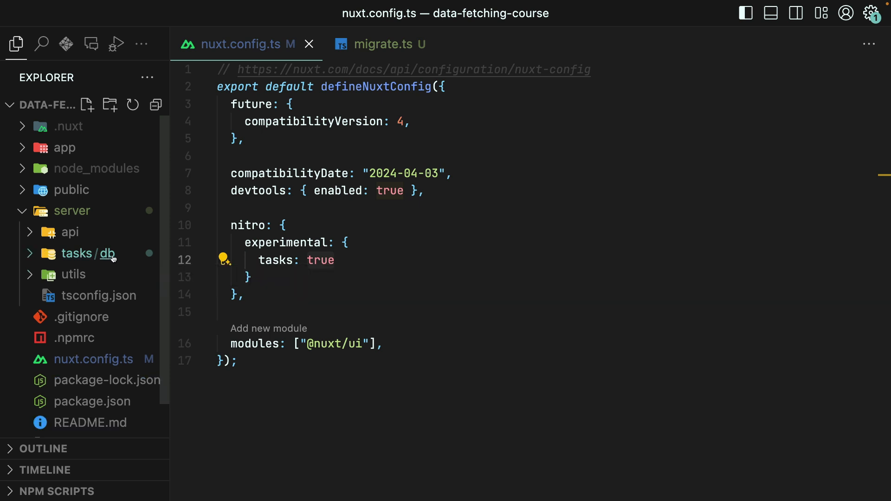
View migrate.ts, then select the tasks/db/migrate.ts example code in the Nitro Define tasks section
click(109, 275)
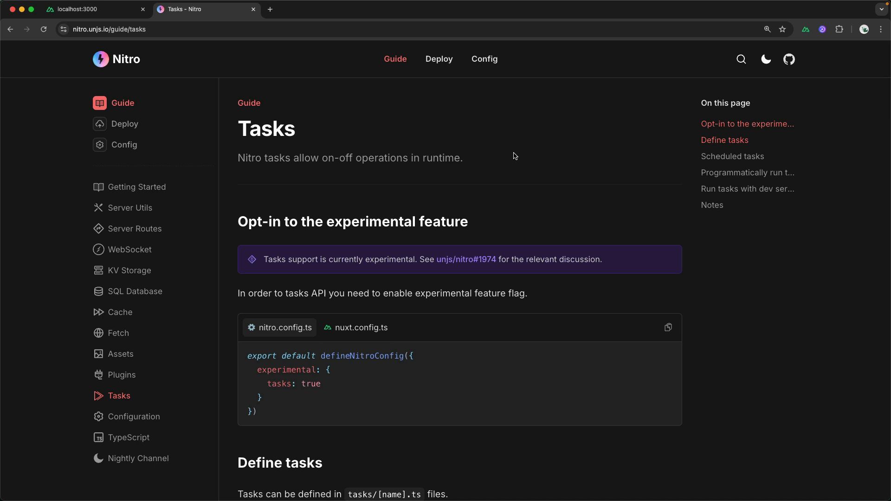
scroll(514, 156, down, 3)
scroll(514, 156, down, 2)
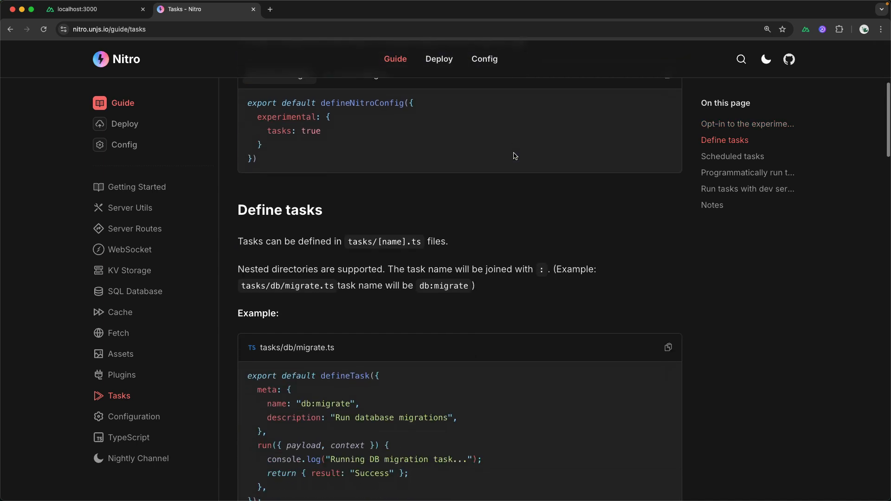
scroll(514, 156, down, 3)
scroll(514, 157, down, 1)
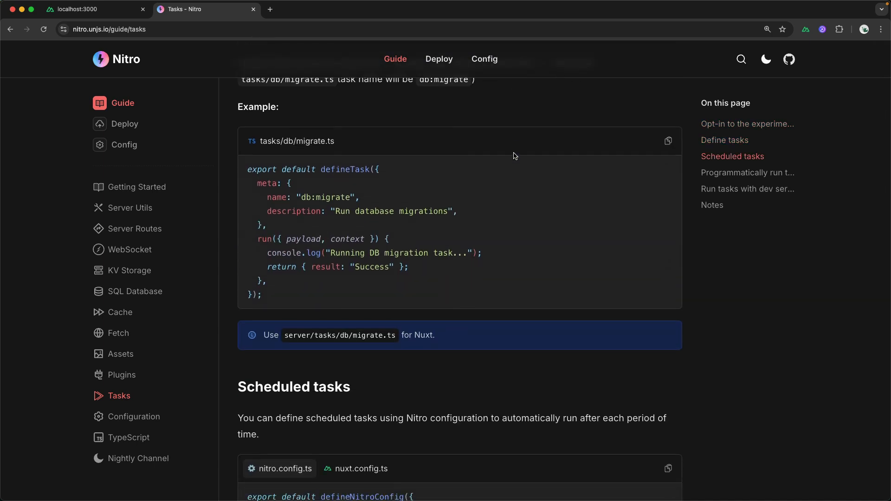
drag(276, 298, 246, 169)
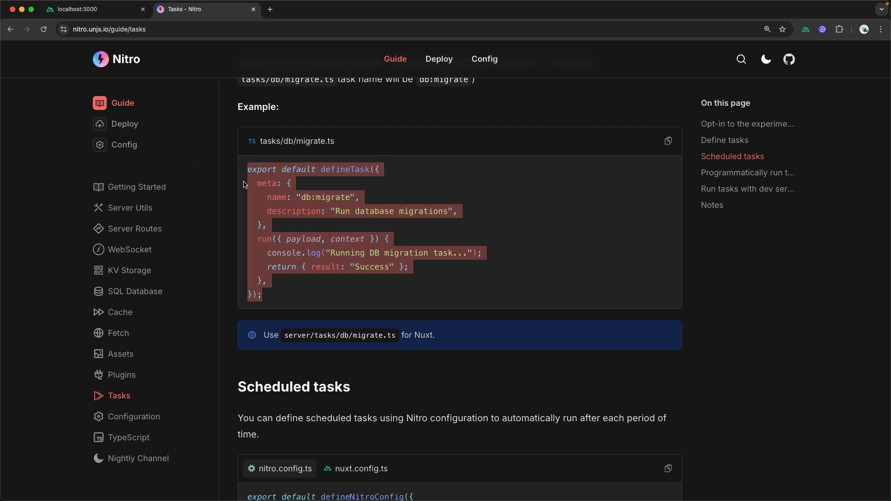